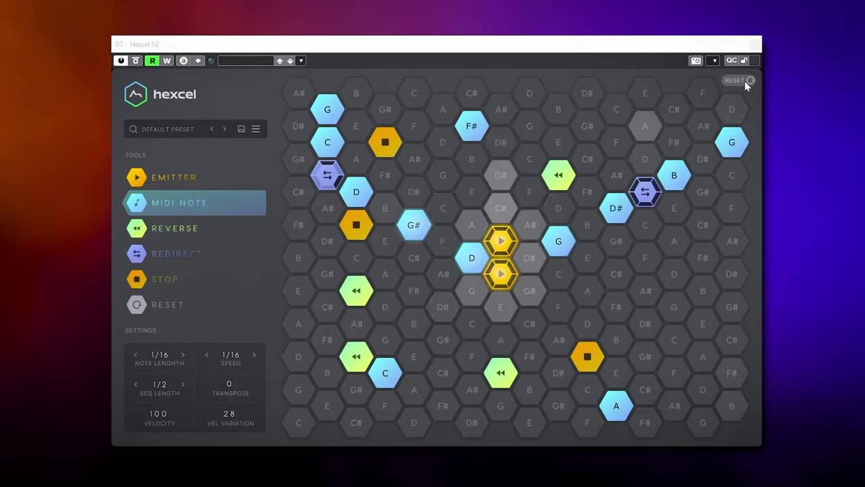
Reset the Hexcel grid so every previously placed cell is cleared.
{"action": "left_click", "coordinate": [746, 81]}
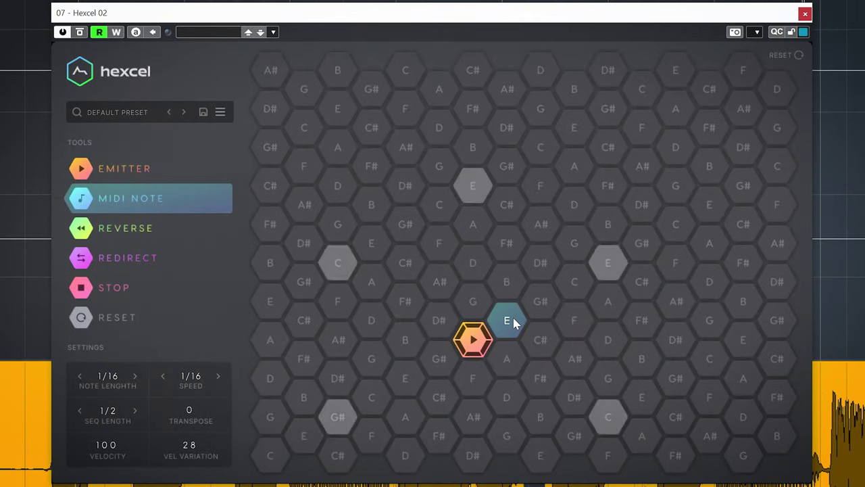
{"action": "left_click", "coordinate": [512, 323]}
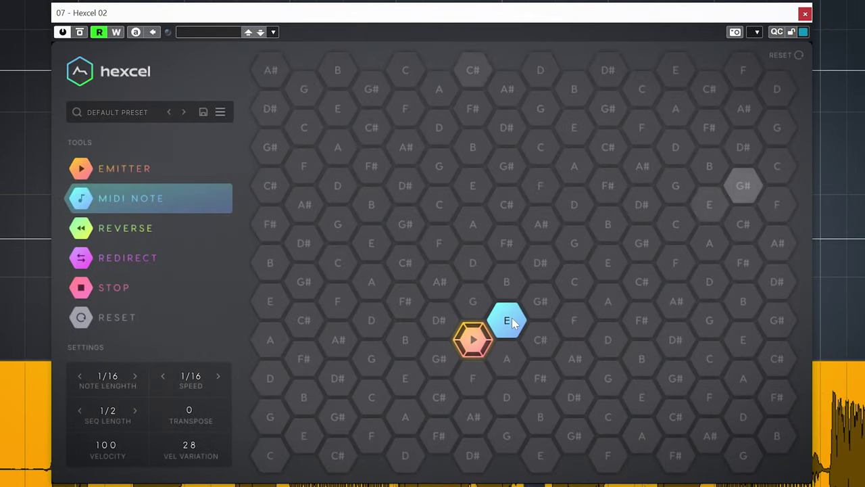
{"action": "left_click", "coordinate": [578, 287]}
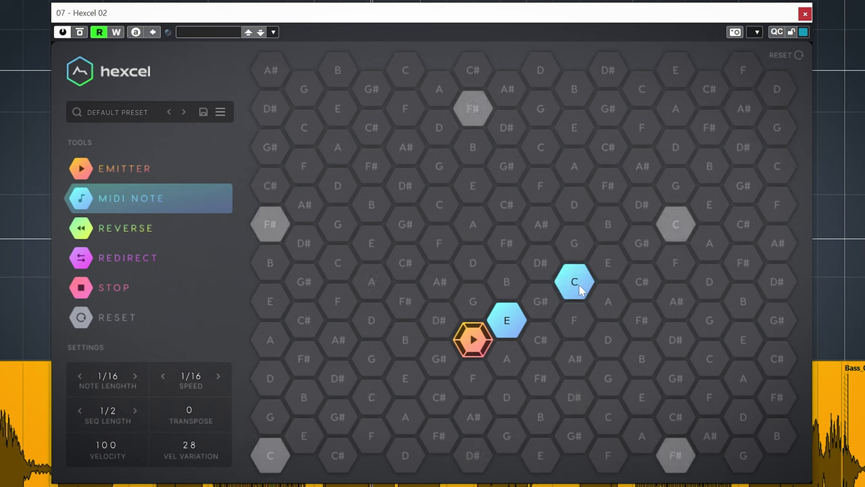
{"action": "left_click", "coordinate": [541, 302]}
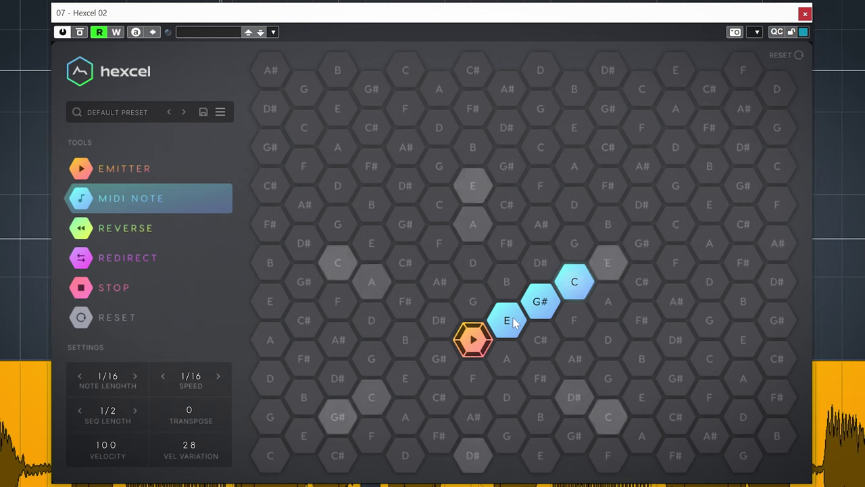
{"action": "left_click", "coordinate": [512, 322]}
{"action": "left_click", "coordinate": [541, 301]}
{"action": "left_click", "coordinate": [570, 292]}
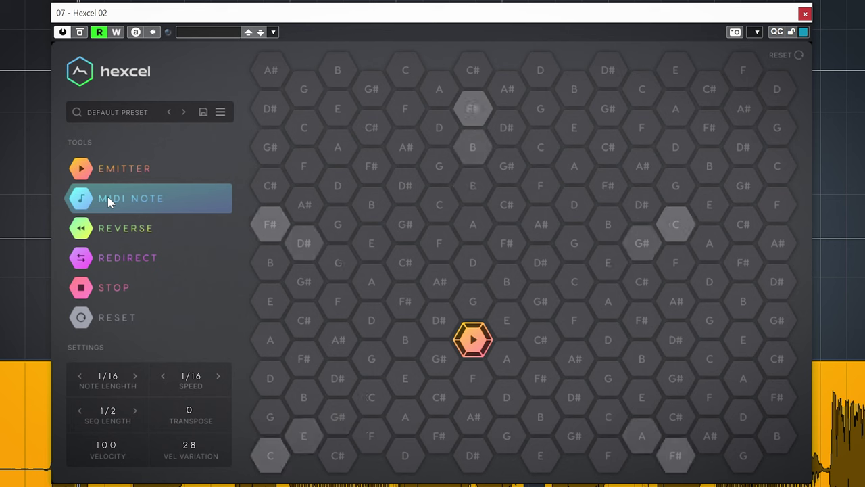
{"action": "left_click", "coordinate": [473, 301]}
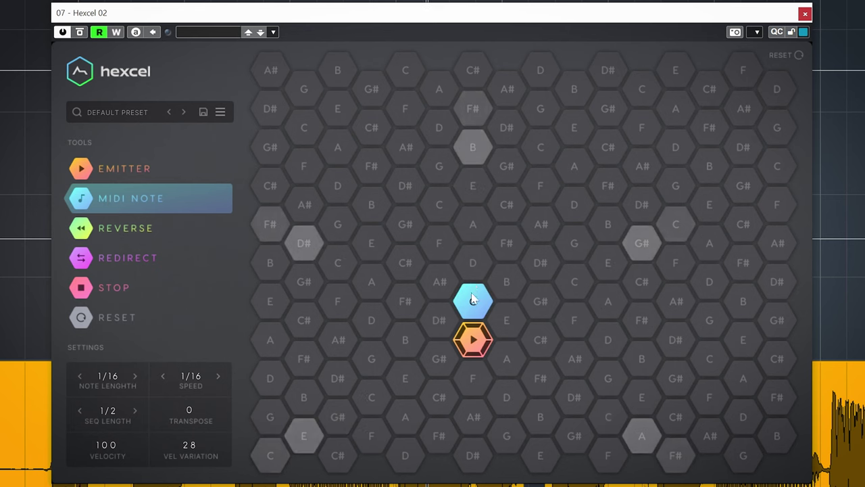
{"action": "left_click", "coordinate": [473, 263]}
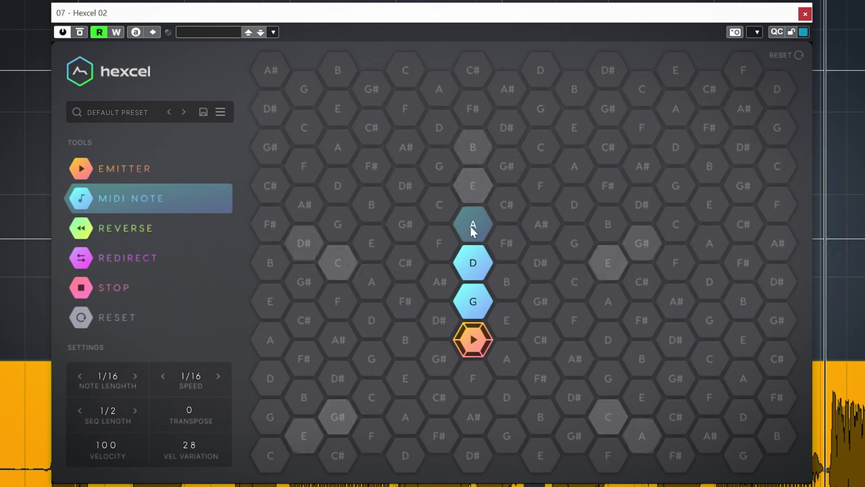
{"action": "left_click", "coordinate": [473, 228]}
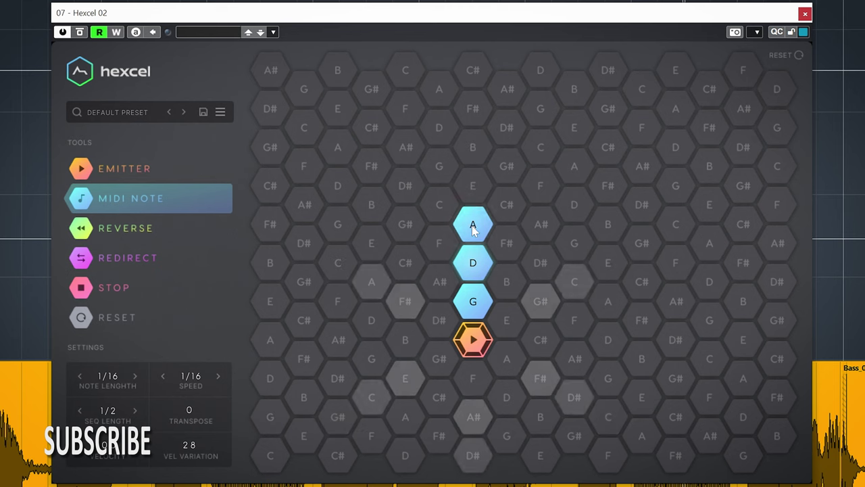
{"action": "left_click", "coordinate": [515, 321]}
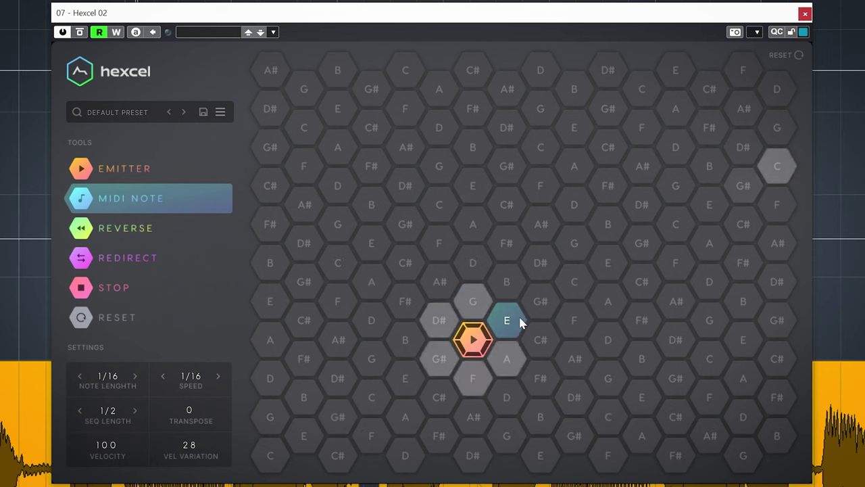
{"action": "left_click", "coordinate": [550, 297]}
{"action": "left_click", "coordinate": [606, 264]}
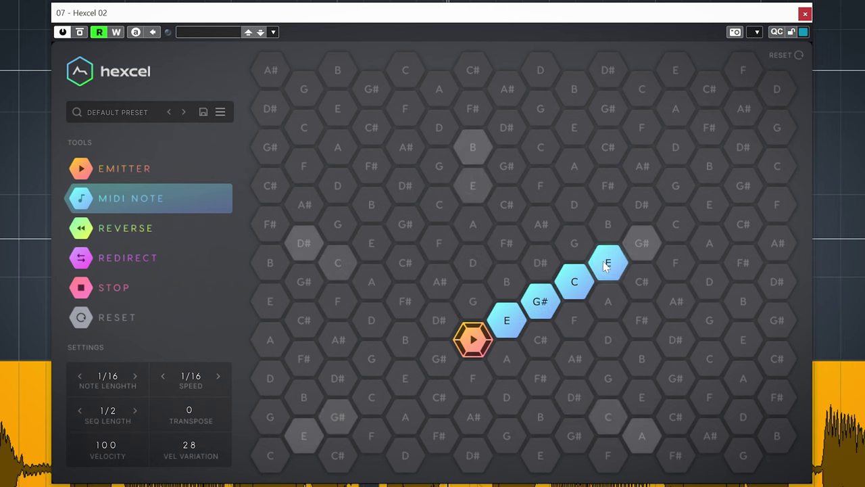
{"action": "left_click", "coordinate": [540, 304]}
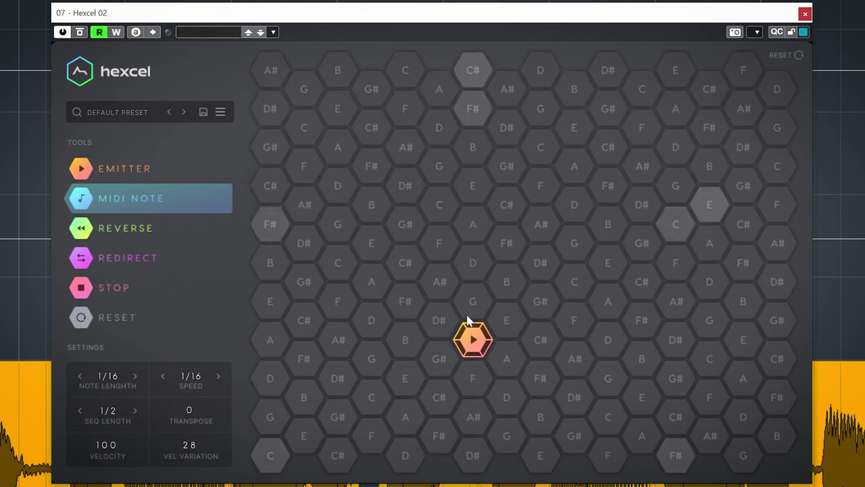
{"action": "left_click", "coordinate": [438, 320]}
{"action": "left_click", "coordinate": [405, 301]}
{"action": "left_click", "coordinate": [371, 282]}
{"action": "left_click", "coordinate": [337, 262]}
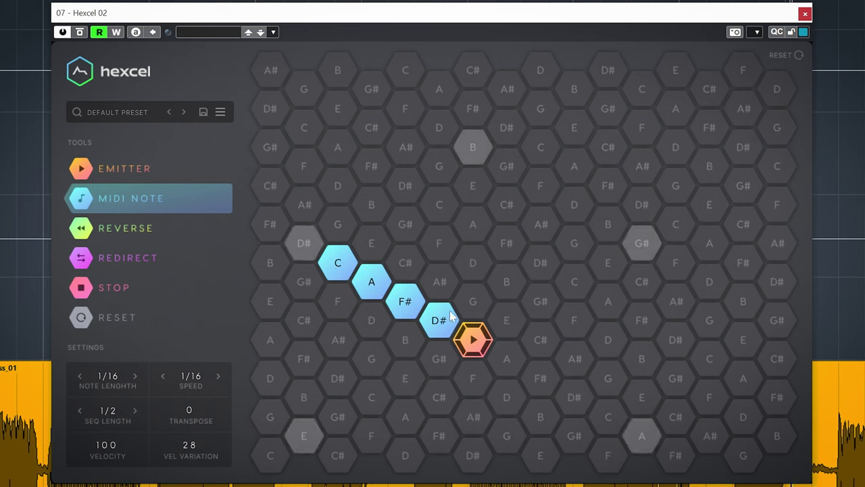
{"action": "left_click", "coordinate": [439, 319]}
{"action": "left_click", "coordinate": [405, 301]}
{"action": "left_click", "coordinate": [371, 282]}
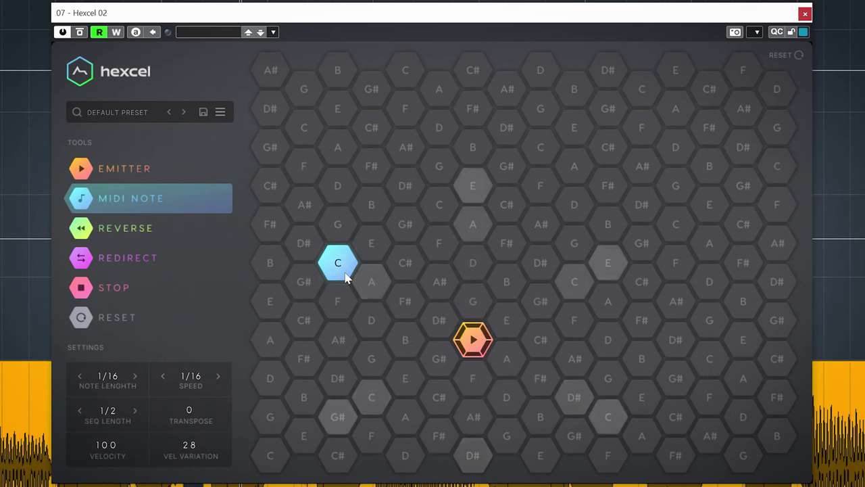
{"action": "left_click", "coordinate": [337, 263]}
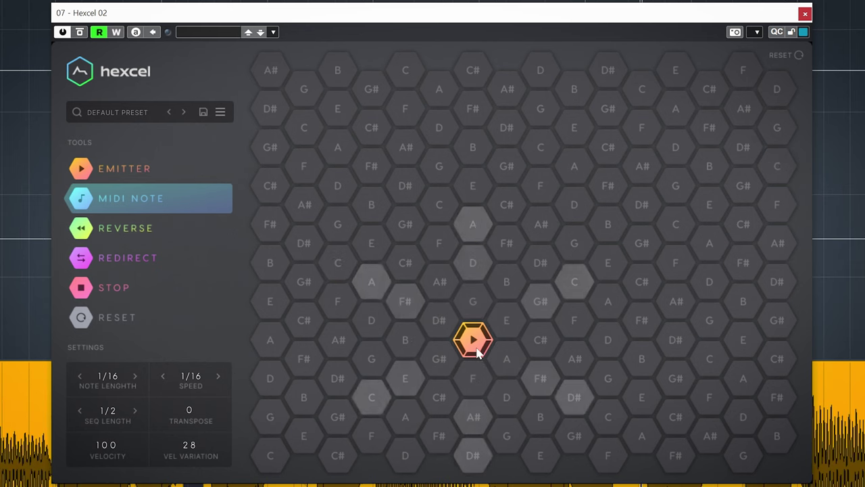
{"action": "left_click", "coordinate": [478, 306]}
{"action": "left_click", "coordinate": [473, 225]}
{"action": "left_click", "coordinate": [473, 150]}
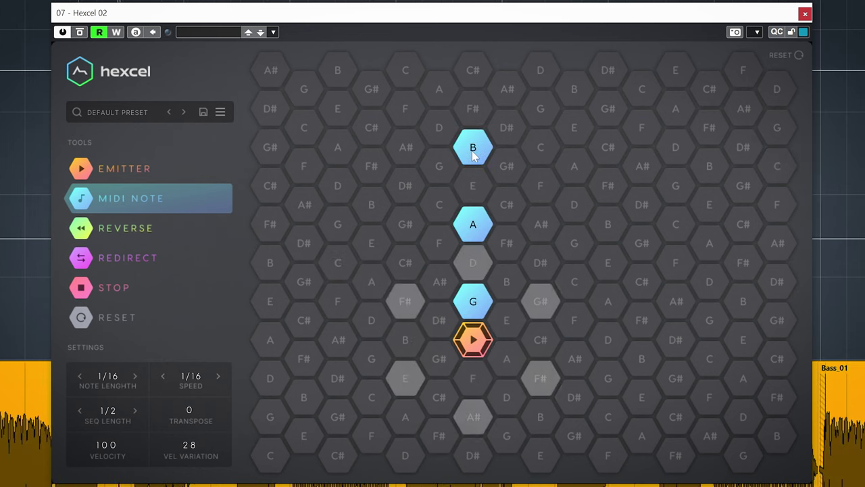
{"action": "left_click", "coordinate": [476, 303]}
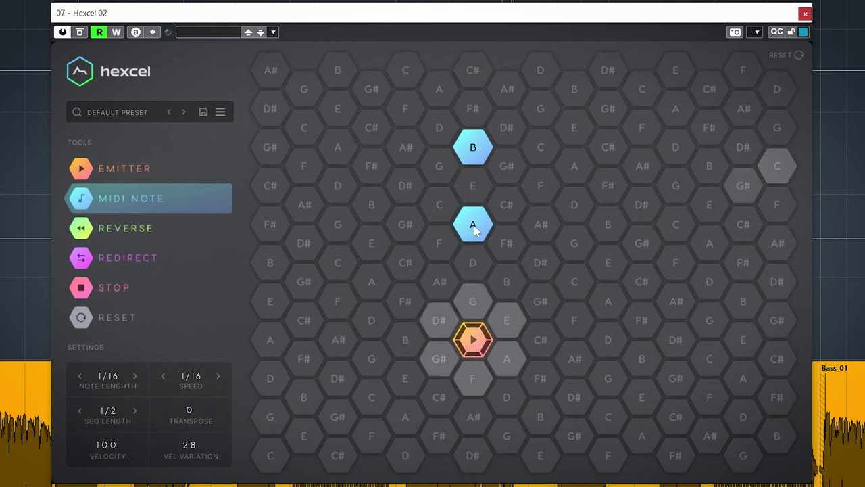
{"action": "left_click", "coordinate": [473, 225]}
{"action": "left_click", "coordinate": [473, 150]}
{"action": "left_click", "coordinate": [473, 379]}
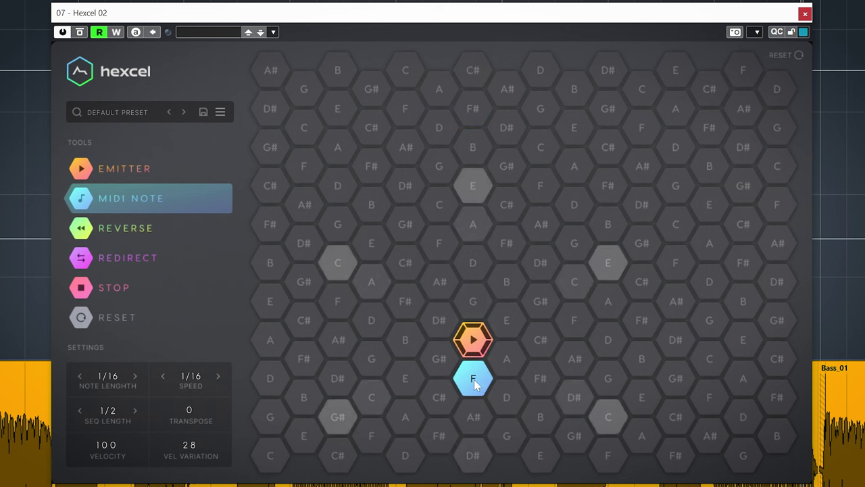
{"action": "left_click", "coordinate": [473, 454]}
{"action": "left_click", "coordinate": [473, 417]}
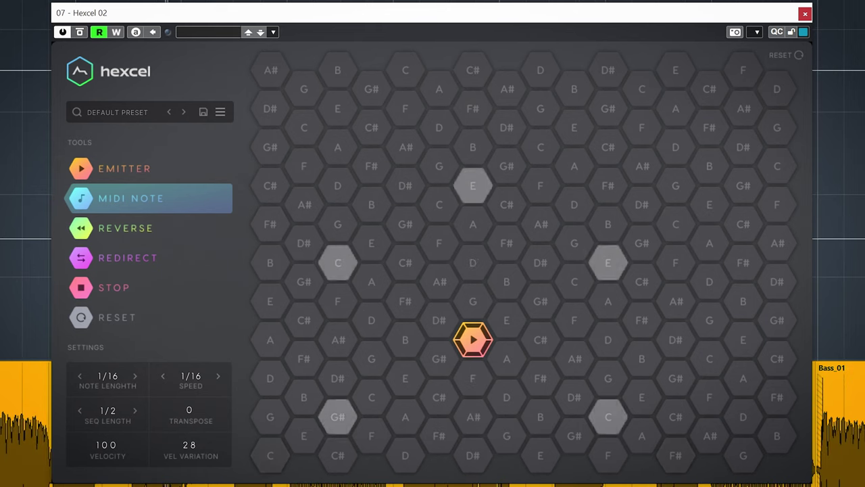
Place E, C and E notes near the emitter, then shift C and E to neighbouring cells.
{"action": "left_click", "coordinate": [506, 320]}
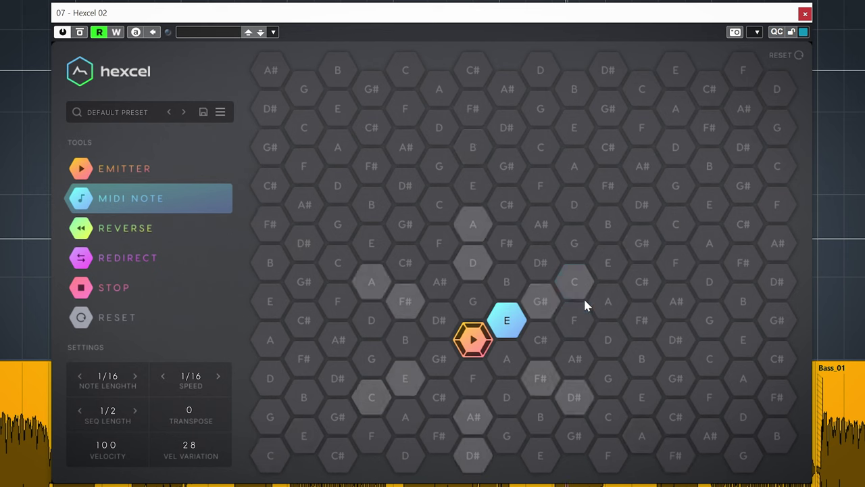
{"action": "left_click", "coordinate": [575, 281]}
{"action": "left_click", "coordinate": [615, 265]}
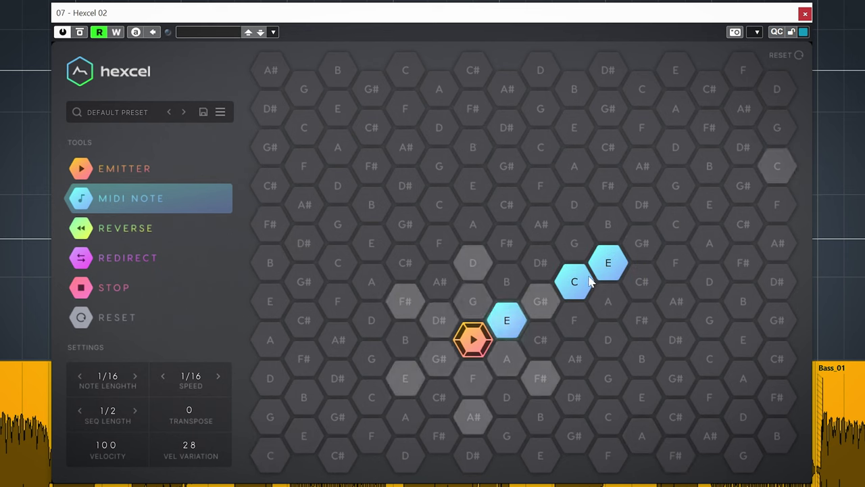
{"action": "left_click_drag", "start_coordinate": [575, 281], "coordinate": [534, 310]}
{"action": "left_click_drag", "start_coordinate": [614, 270], "coordinate": [511, 286]}
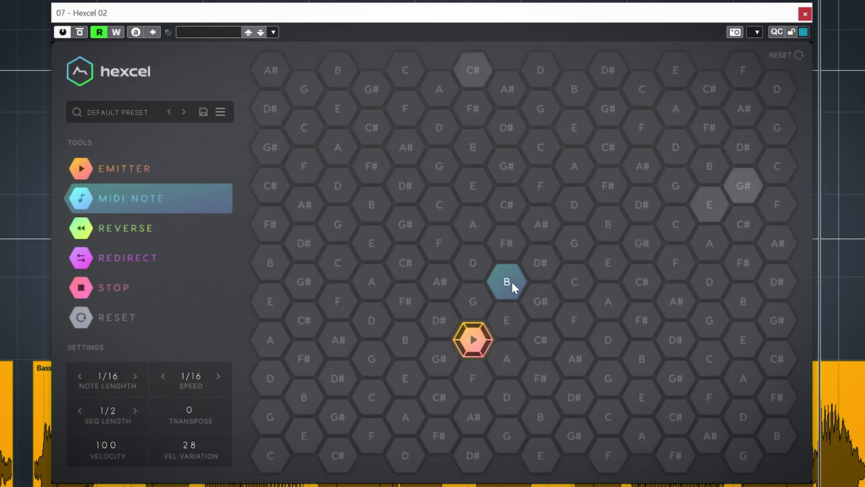
Try D#, A# and G notes beside B, then remove them along with the B note.
{"action": "left_click", "coordinate": [538, 263]}
{"action": "left_click", "coordinate": [539, 228]}
{"action": "left_click", "coordinate": [565, 244]}
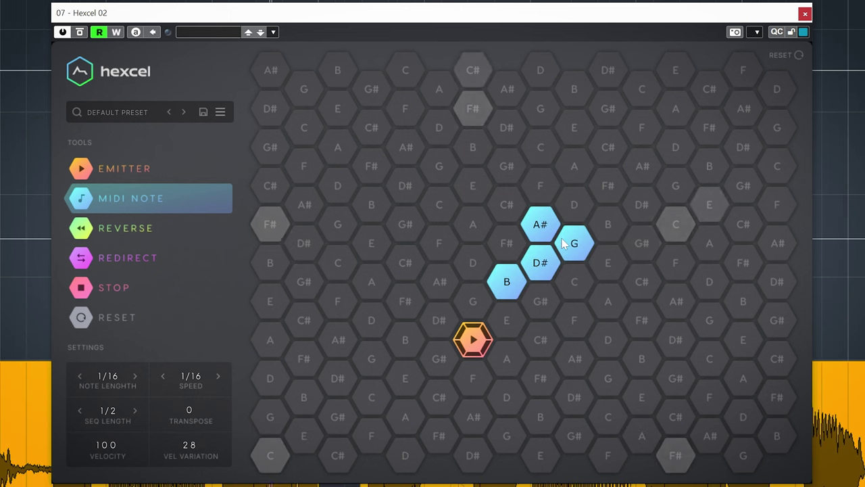
{"action": "left_click", "coordinate": [571, 206]}
{"action": "left_click", "coordinate": [573, 207]}
{"action": "left_click", "coordinate": [561, 238]}
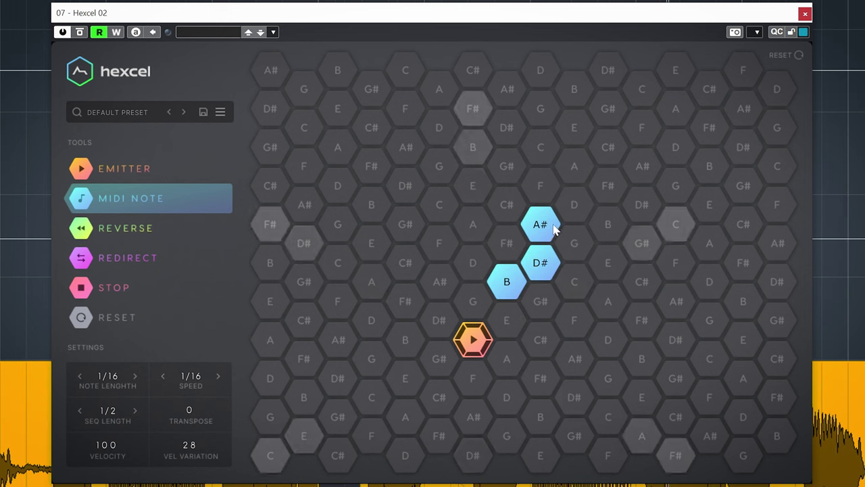
{"action": "left_click", "coordinate": [554, 230]}
Place D and A in the centre column, two E notes, and C notes left and lower left.
{"action": "left_click", "coordinate": [480, 267]}
{"action": "left_click", "coordinate": [473, 227]}
{"action": "left_click", "coordinate": [507, 319]}
{"action": "left_click", "coordinate": [612, 265]}
{"action": "left_click", "coordinate": [676, 226]}
{"action": "left_click_drag", "start_coordinate": [406, 378], "coordinate": [383, 399]}
{"action": "left_click", "coordinate": [343, 269]}
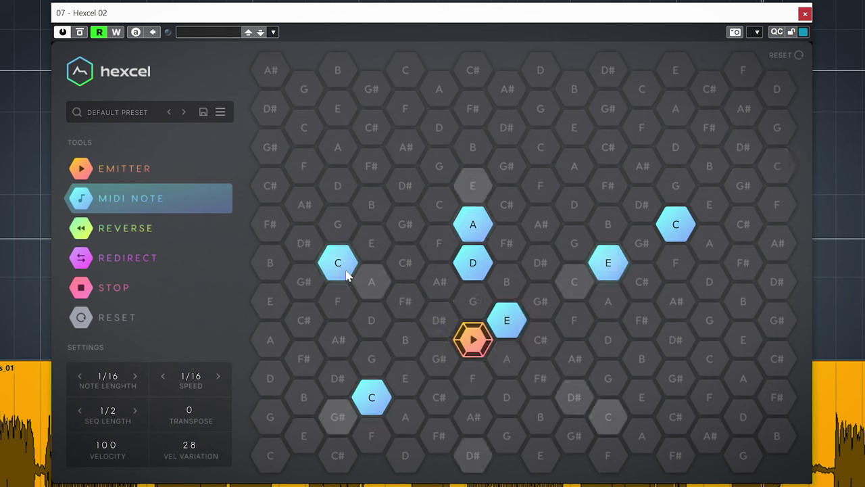
Remove the right-hand E and lower-left C notes, then add a C note on the grid.
{"action": "left_click", "coordinate": [473, 148]}
{"action": "left_click", "coordinate": [778, 168]}
{"action": "left_click", "coordinate": [778, 167]}
{"action": "left_click", "coordinate": [541, 186]}
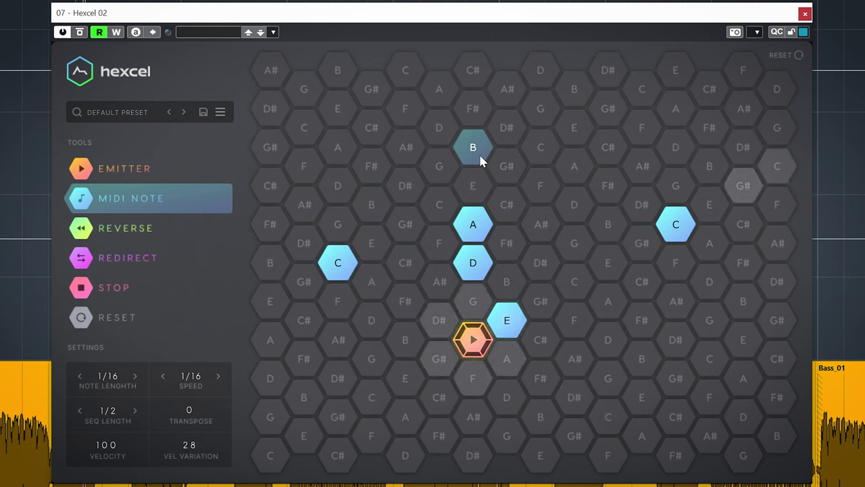
{"action": "left_click", "coordinate": [576, 283]}
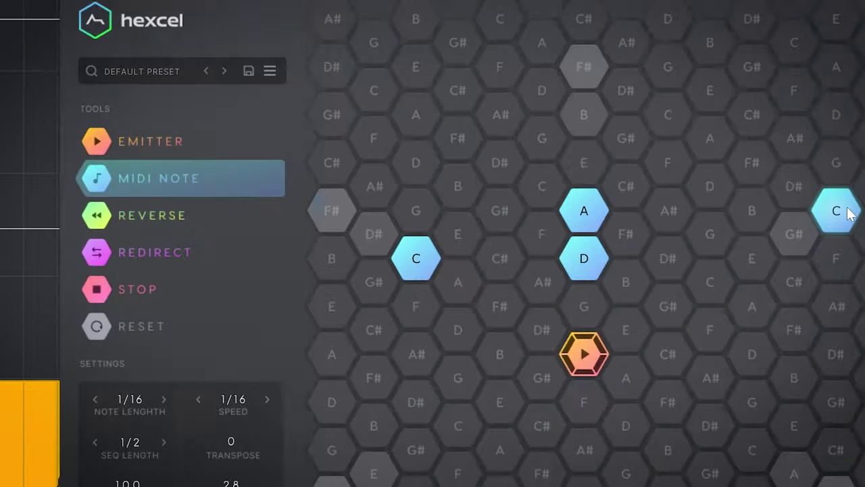
Remove the stray C notes on the right and left of the grid.
{"action": "left_click", "coordinate": [679, 225]}
{"action": "left_click", "coordinate": [338, 261]}
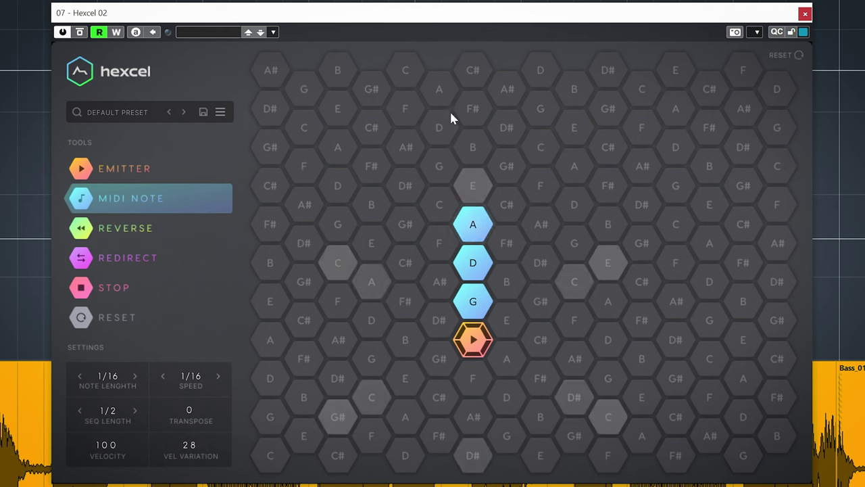
Place a reverse cell above the A note, then replace it with a redirect node.
{"action": "left_click", "coordinate": [120, 228]}
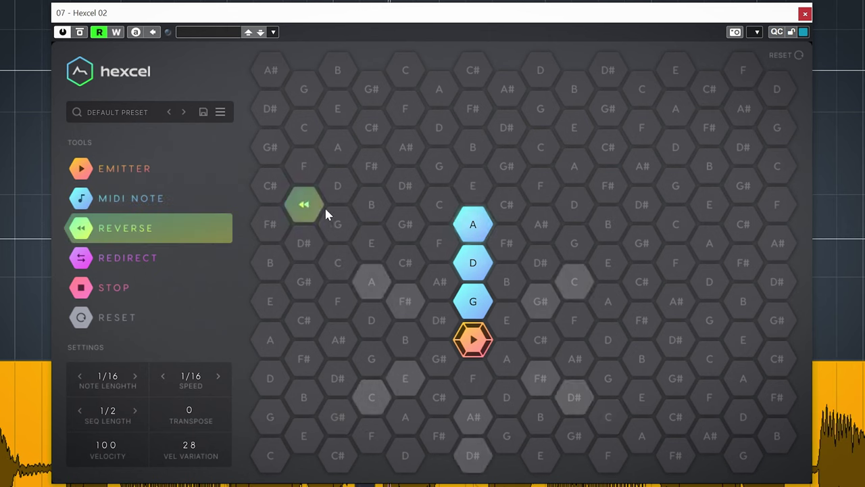
{"action": "left_click", "coordinate": [471, 193]}
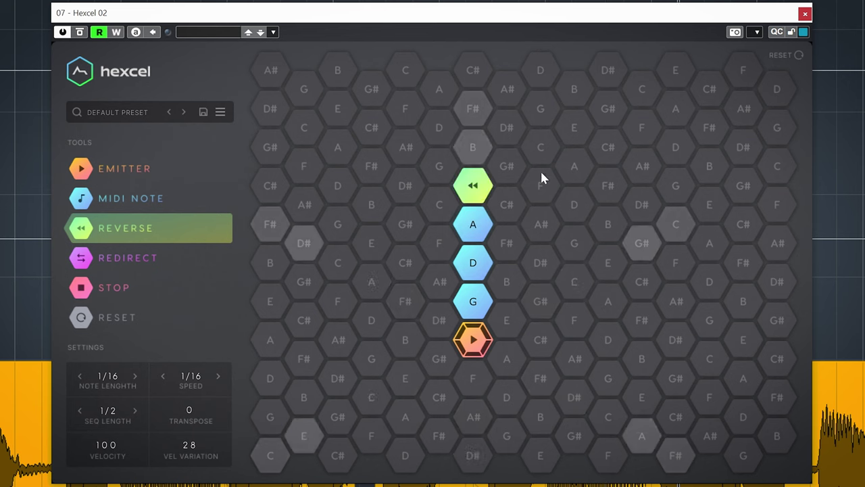
{"action": "left_click", "coordinate": [462, 188]}
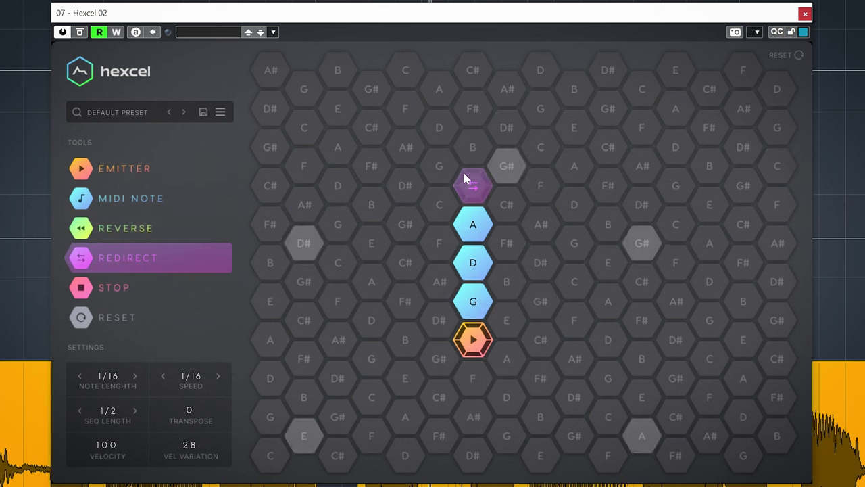
Reseat the redirect above A, aim it up-right, and delete the G# note from the diagonal.
{"action": "left_click_drag", "start_coordinate": [475, 174], "coordinate": [258, 214]}
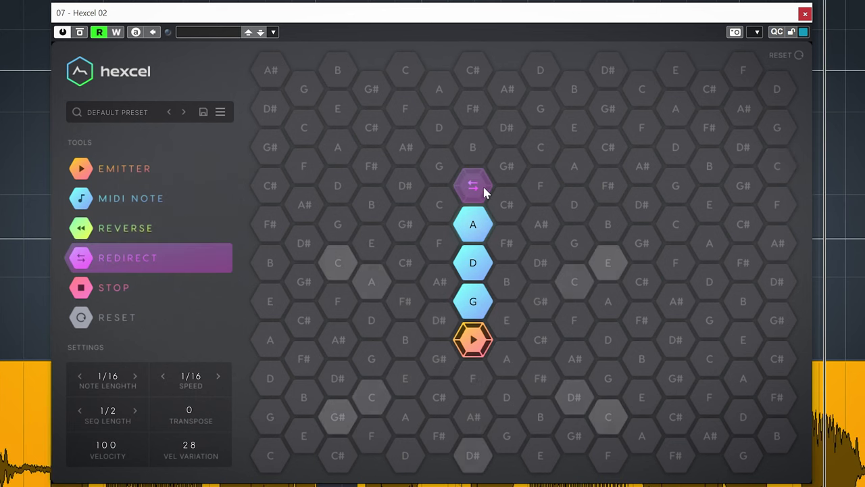
{"action": "left_click_drag", "start_coordinate": [483, 191], "coordinate": [479, 198]}
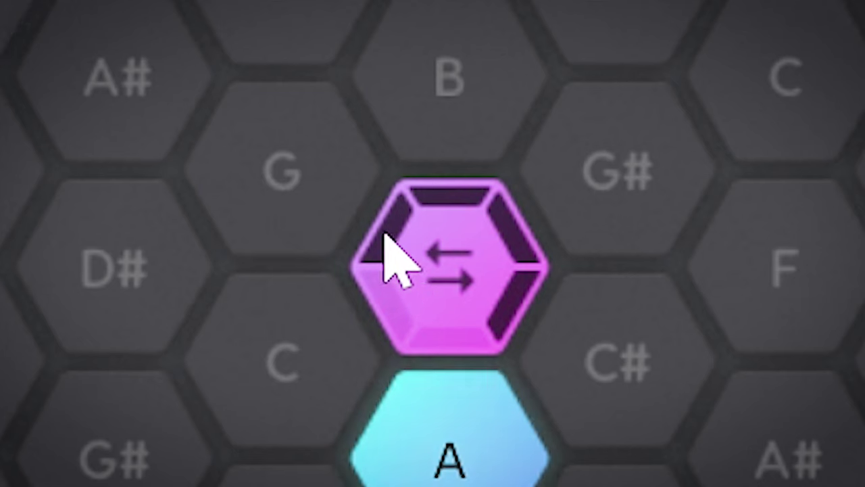
{"action": "left_click", "coordinate": [483, 245]}
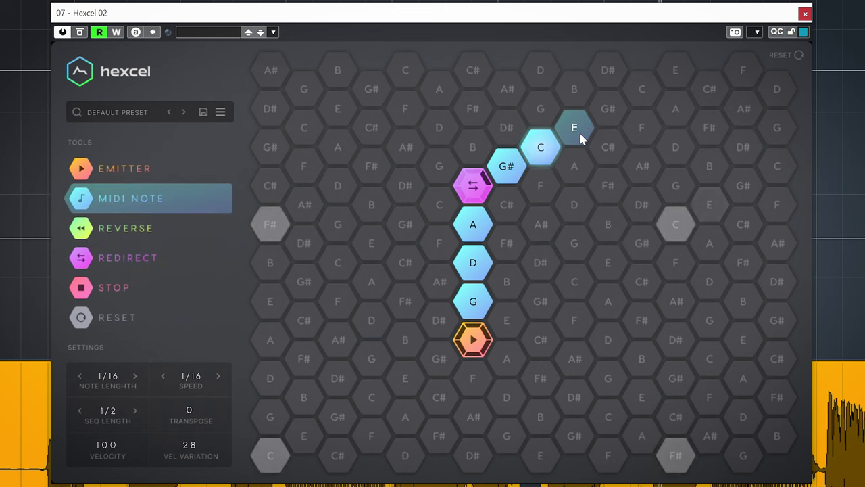
{"action": "right_click", "coordinate": [518, 158]}
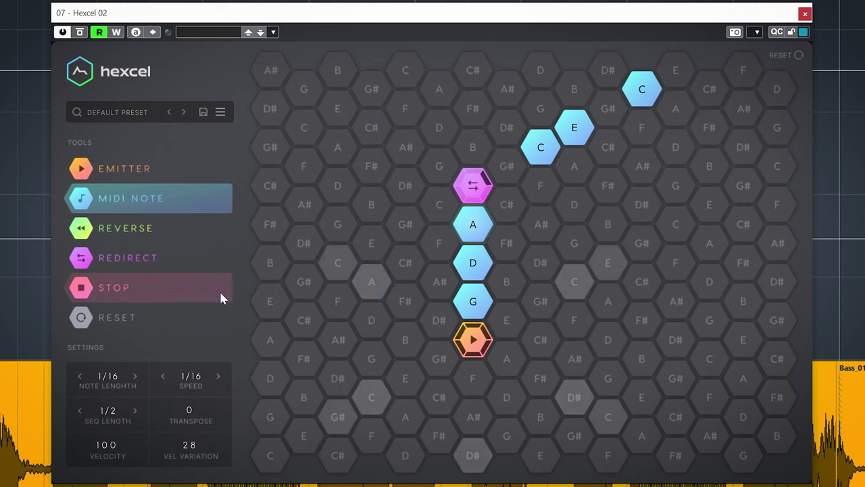
{"action": "left_click", "coordinate": [119, 287]}
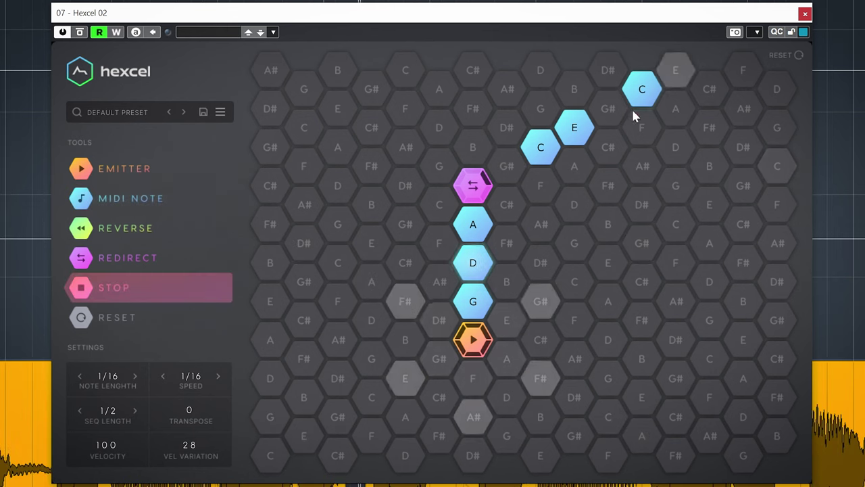
Place stop cells between E and upper C, between the redirect and C, and over A.
{"action": "left_click", "coordinate": [609, 111]}
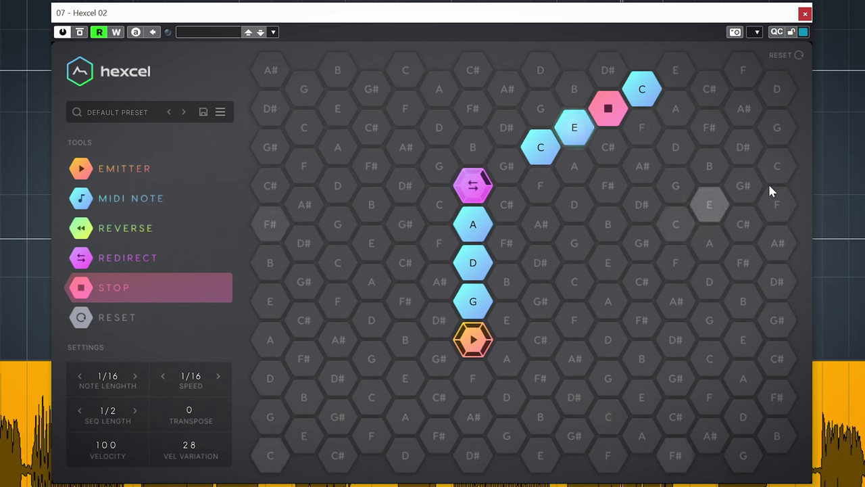
{"action": "left_click", "coordinate": [508, 166]}
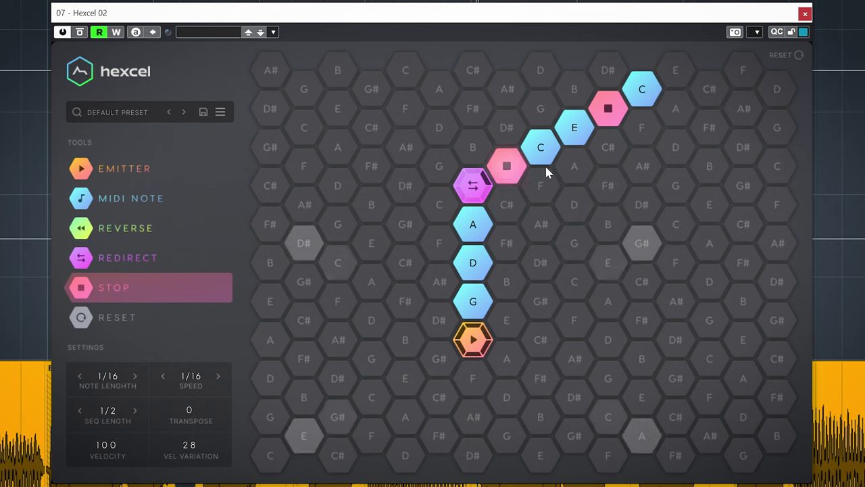
{"action": "left_click", "coordinate": [479, 226]}
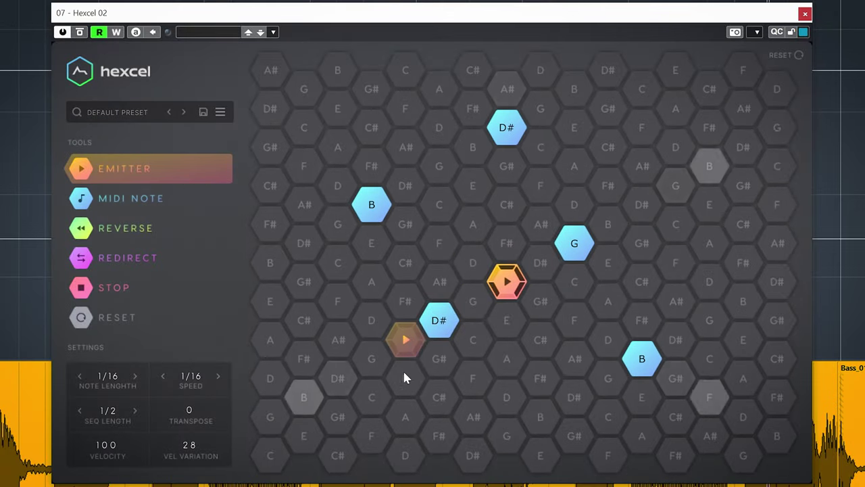
Add emitters at the left, top, bottom and right of the grid, plus a D# note top right.
{"action": "left_click", "coordinate": [269, 270]}
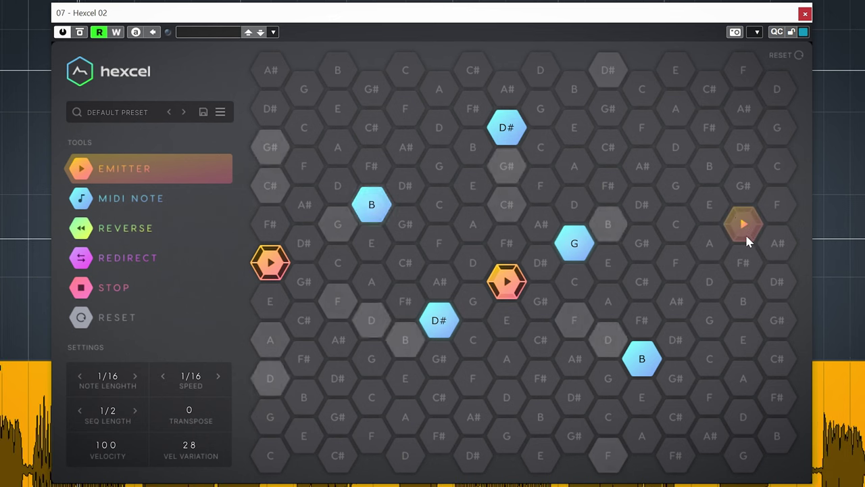
{"action": "left_click", "coordinate": [577, 92]}
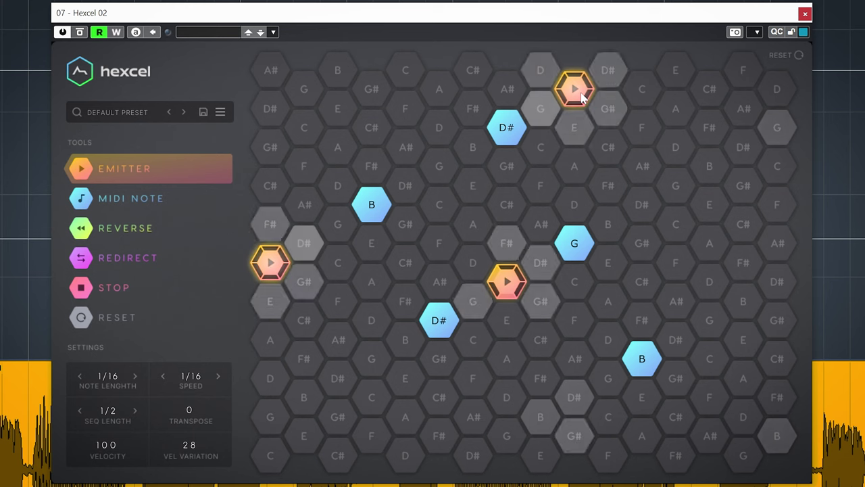
{"action": "left_click", "coordinate": [541, 419]}
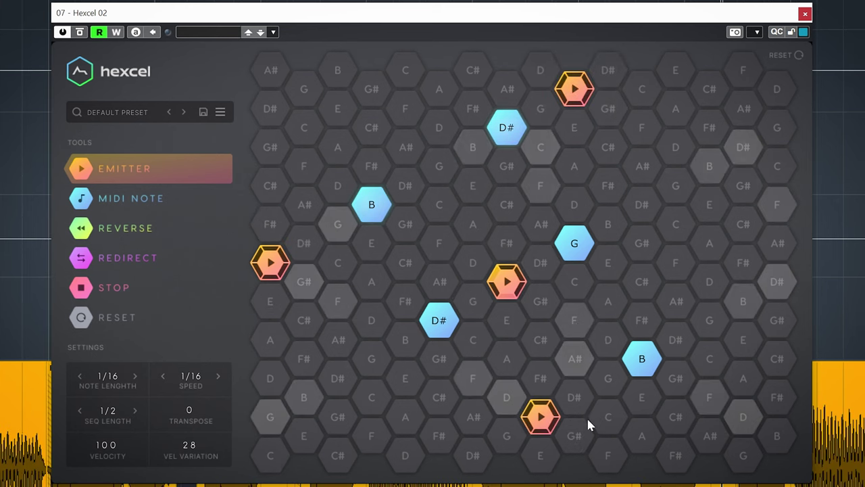
{"action": "left_click", "coordinate": [743, 303]}
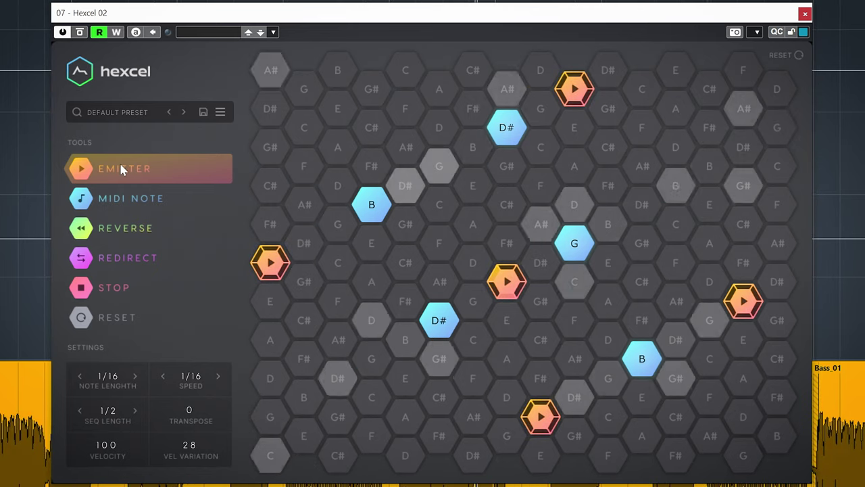
{"action": "left_click", "coordinate": [81, 198]}
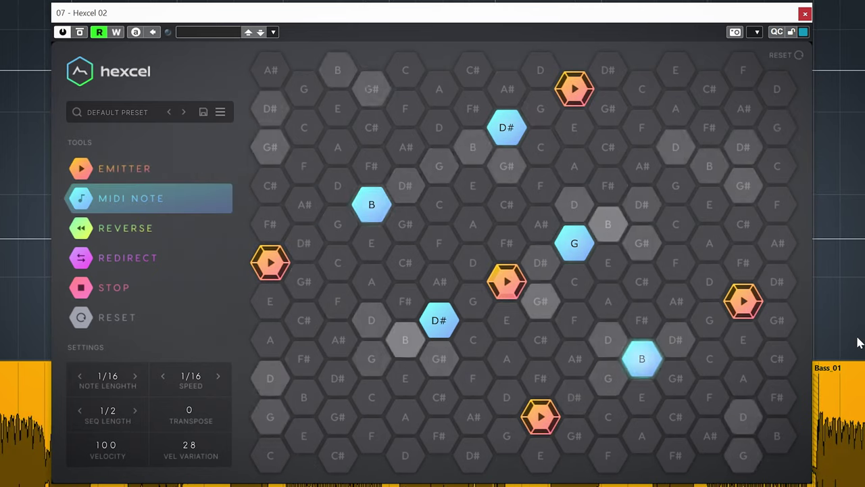
{"action": "left_click", "coordinate": [748, 156]}
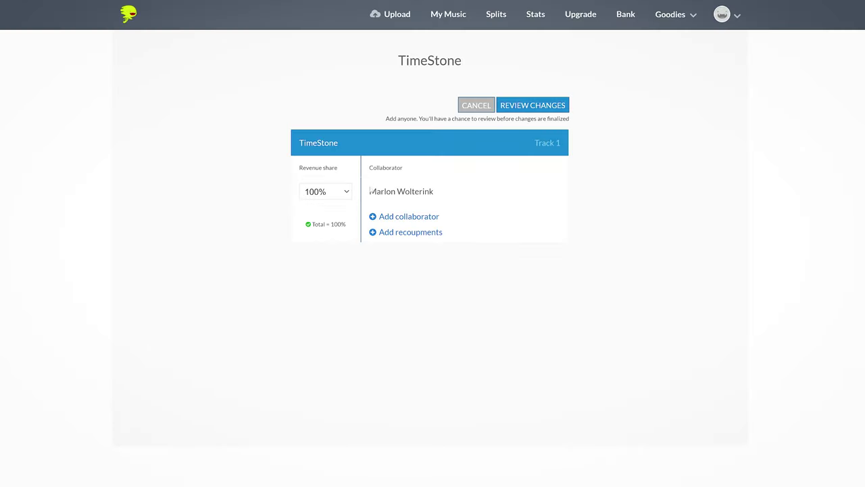
Set the first collaborator's revenue share to 85%.
{"action": "left_click", "coordinate": [341, 191]}
{"action": "scroll", "coordinate": [312, 286], "scroll_direction": "up", "scroll_amount": 10}
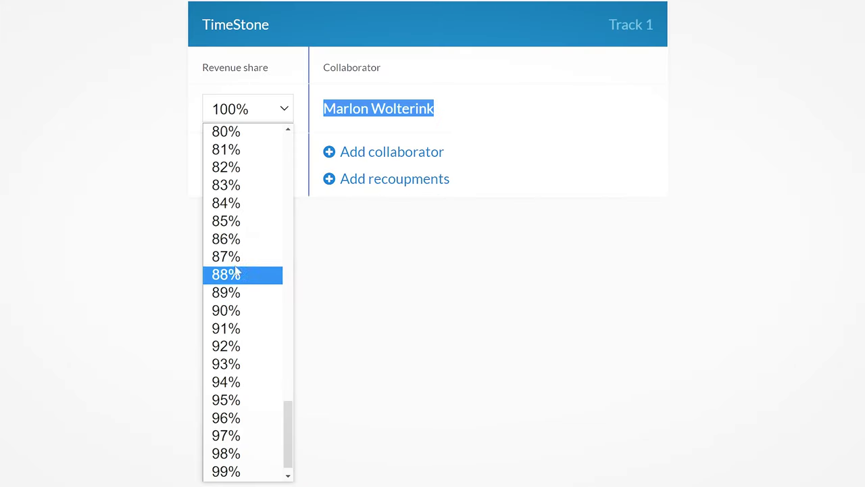
{"action": "scroll", "coordinate": [324, 268], "scroll_direction": "down", "scroll_amount": 9}
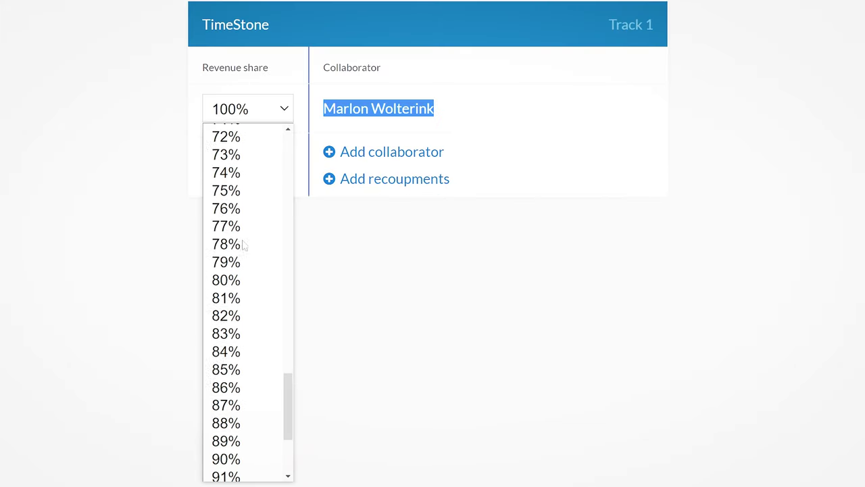
{"action": "scroll", "coordinate": [244, 246], "scroll_direction": "down", "scroll_amount": 2}
{"action": "left_click", "coordinate": [238, 241]}
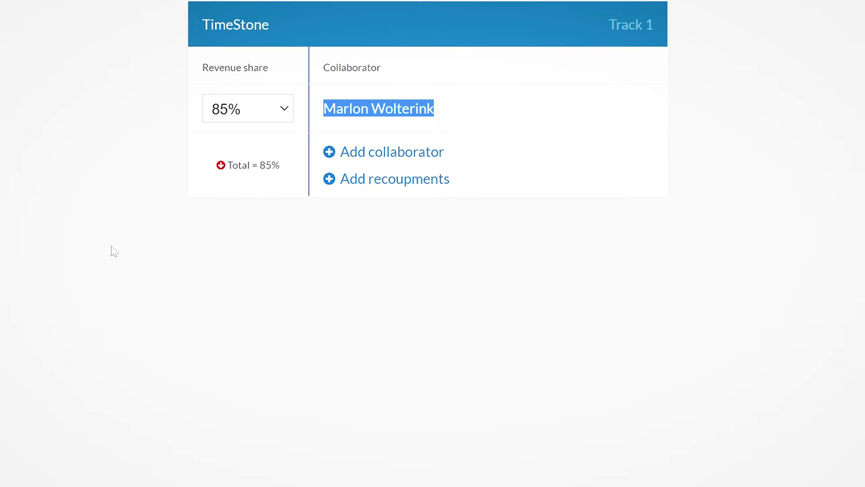
Add a second collaborator at 13%, add recoupments, and reopen its share dropdown.
{"action": "left_click", "coordinate": [473, 153]}
{"action": "left_click", "coordinate": [287, 169]}
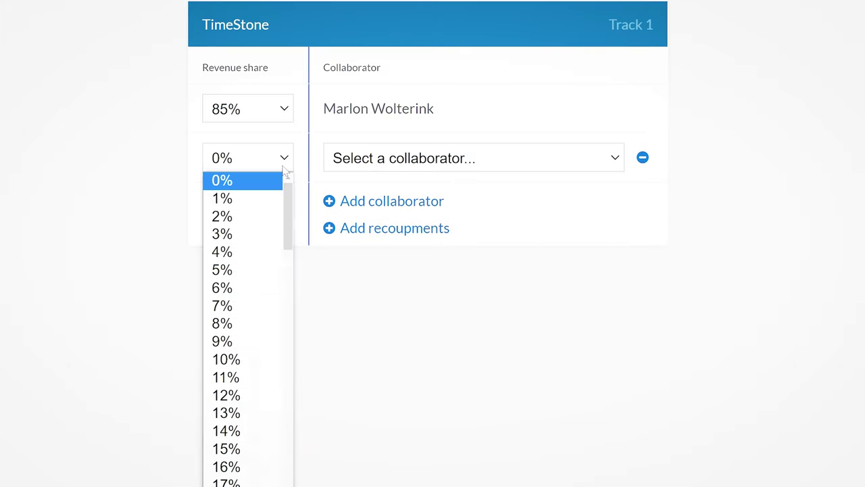
{"action": "left_click", "coordinate": [233, 411]}
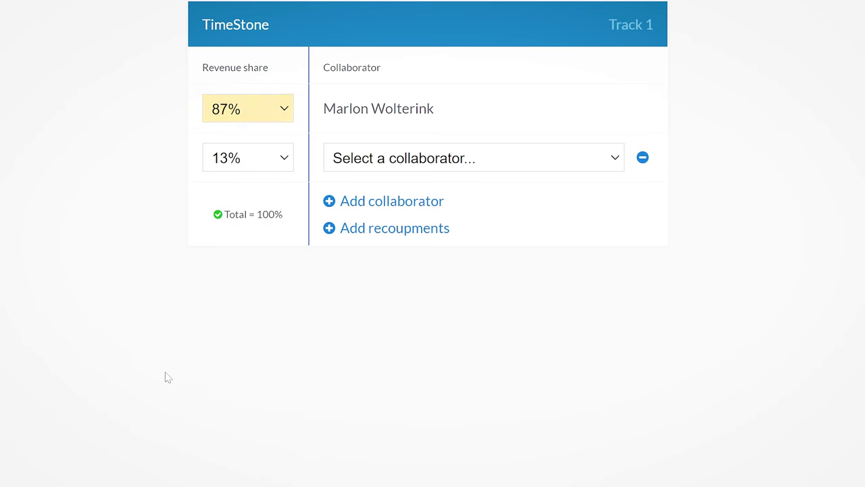
{"action": "left_click", "coordinate": [386, 229]}
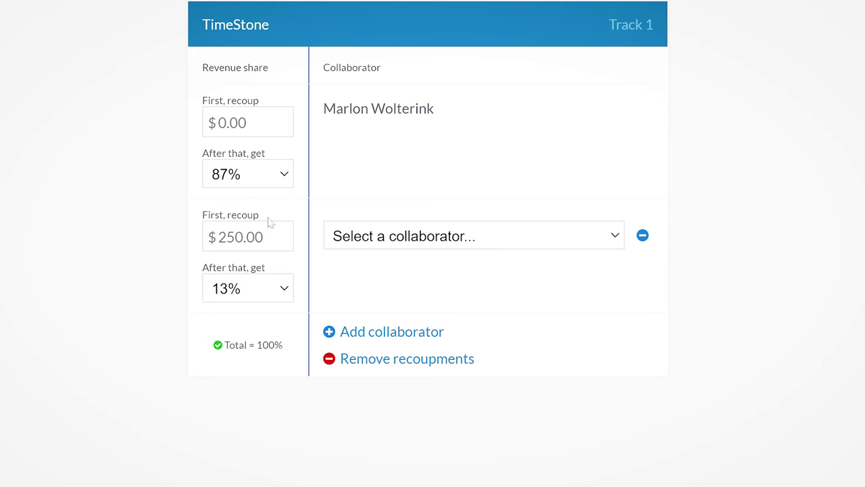
{"action": "scroll", "coordinate": [269, 222], "scroll_direction": "up", "scroll_amount": 2}
{"action": "left_click", "coordinate": [259, 367]}
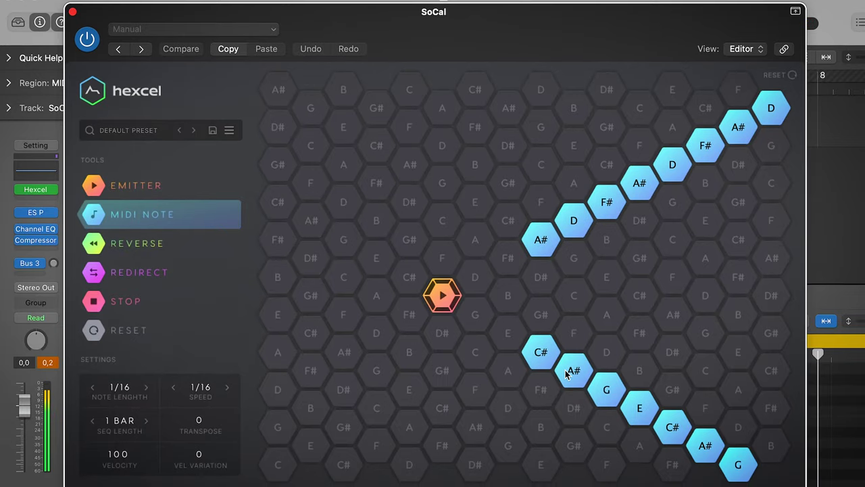
Remove the C# and A# notes from the lower note chain.
{"action": "left_click", "coordinate": [545, 357]}
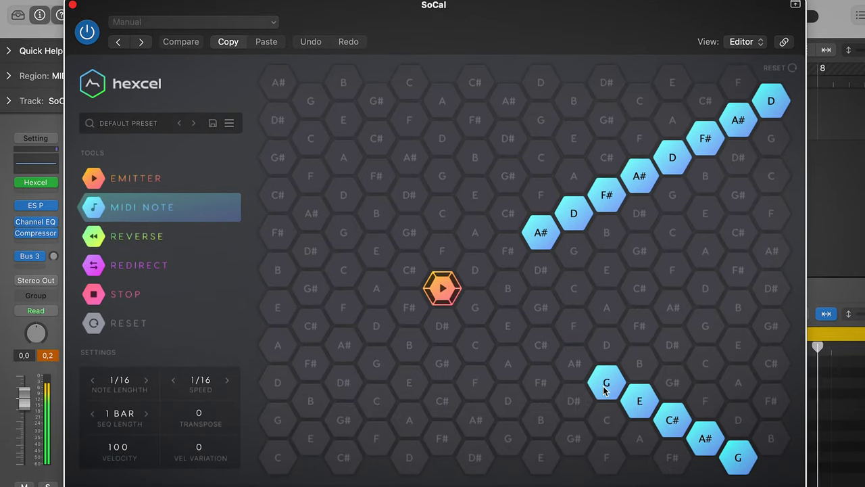
{"action": "left_click", "coordinate": [552, 233]}
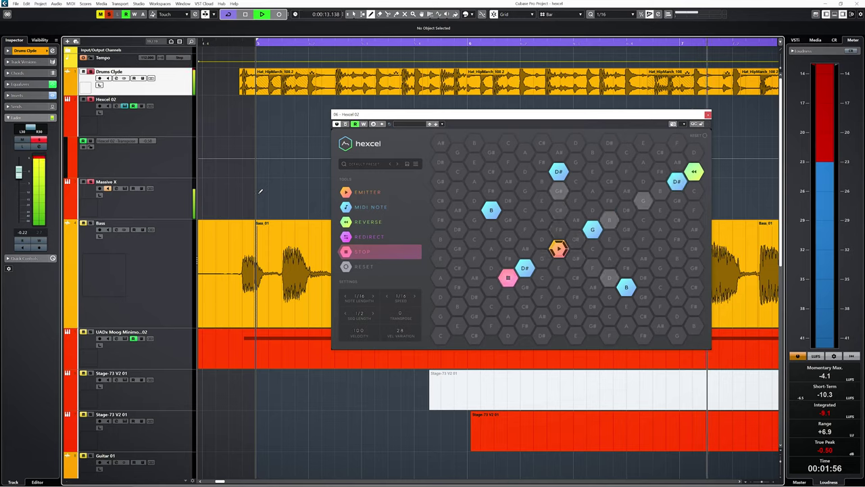
Record Hexcel 02's output onto the Massive X track, select Hexcel 02, and close the plug-in.
{"action": "double_click", "coordinate": [284, 202]}
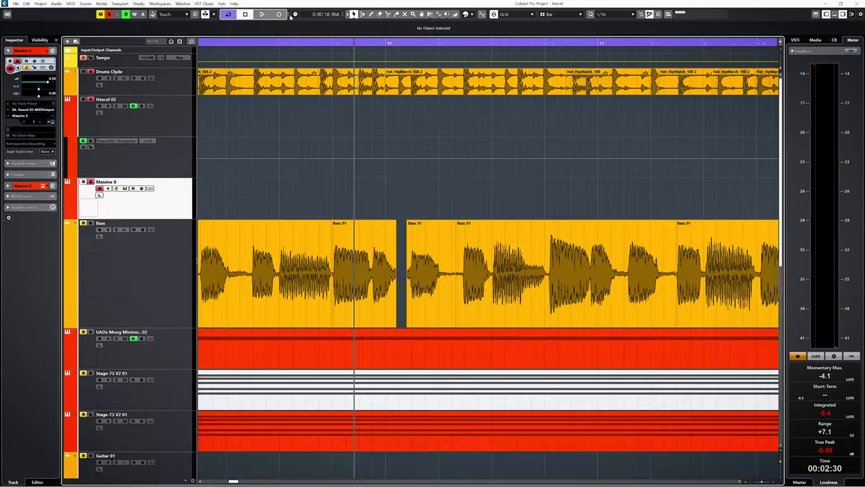
{"action": "key", "text": "KP_Multiply"}
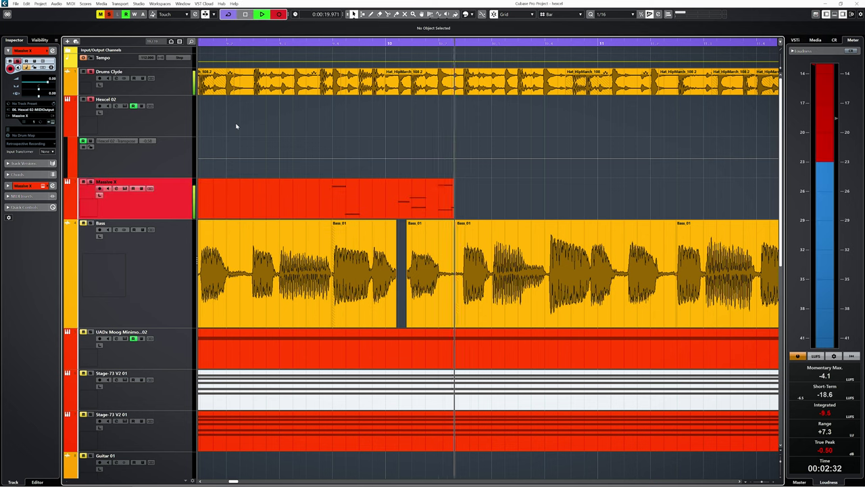
{"action": "left_click", "coordinate": [169, 127]}
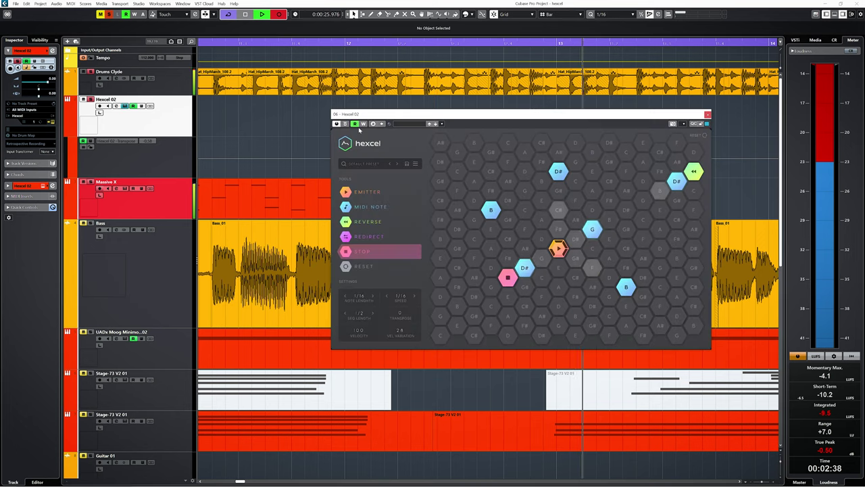
{"action": "left_click", "coordinate": [708, 115]}
Open the recorded Massive X part in the Key Editor and select the four notes near bar 14.
{"action": "left_click", "coordinate": [363, 192]}
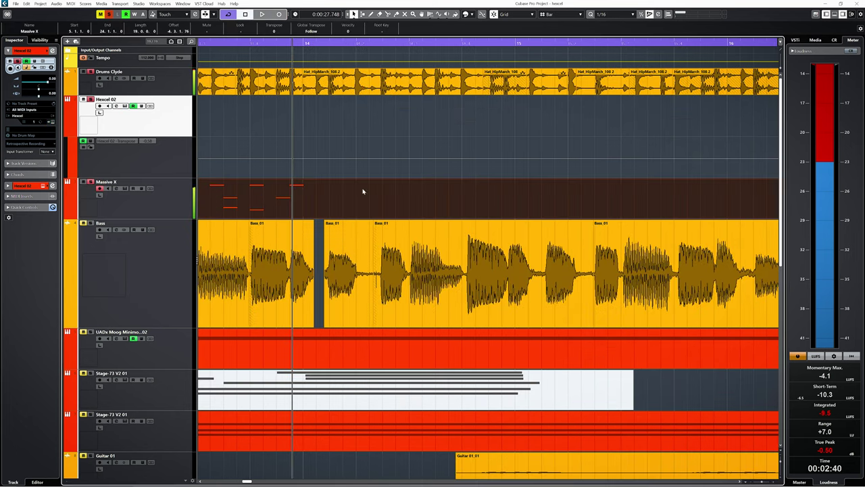
{"action": "double_click", "coordinate": [260, 203]}
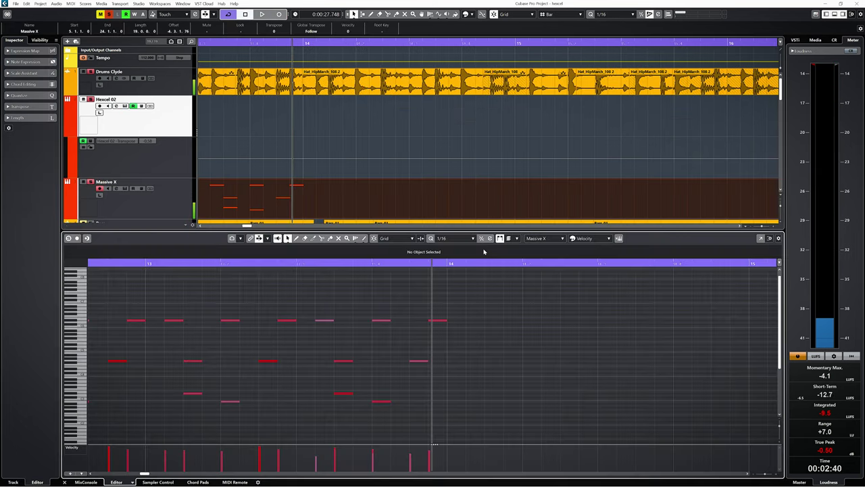
{"action": "left_click_drag", "start_coordinate": [450, 312], "coordinate": [397, 402]}
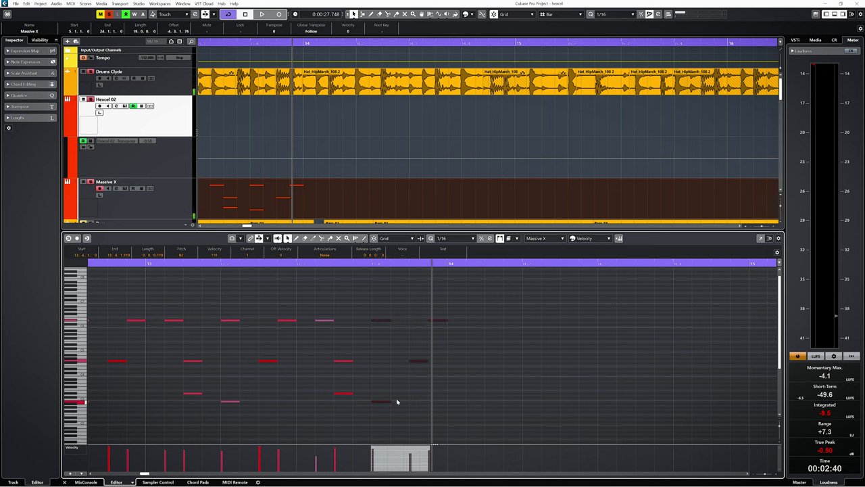